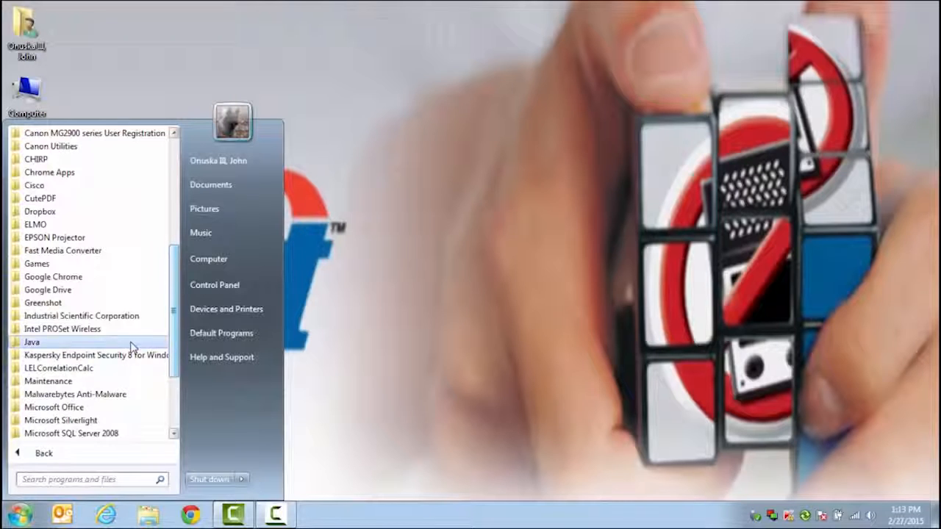
# Launch the Docking Station Server Admin Console from the Industrial Scientific Corporation Start menu folder
pyautogui.click(131, 318)
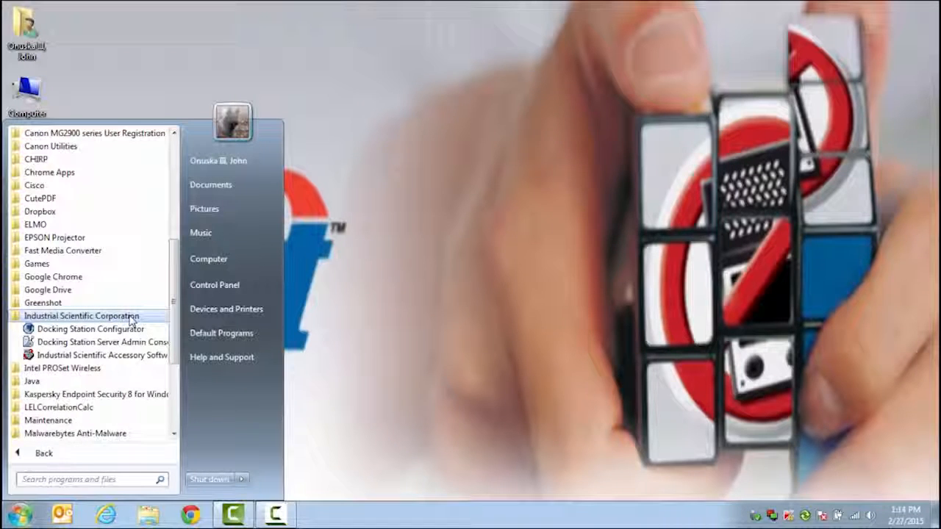
pyautogui.click(82, 344)
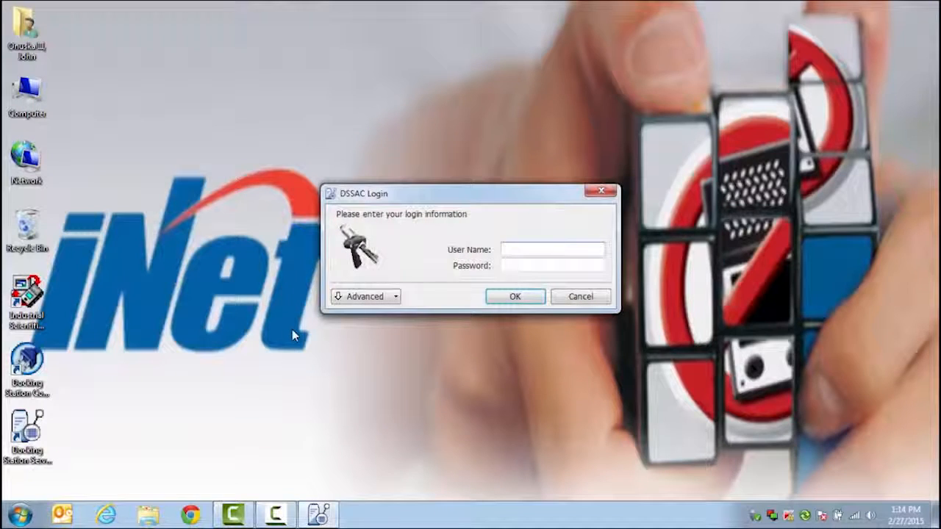
# Log in with the server user name and password, with the DSS IP set to 172.16.208.118
pyautogui.write('DSSUSER')
pyautogui.press('Tab')
pyautogui.write('***')
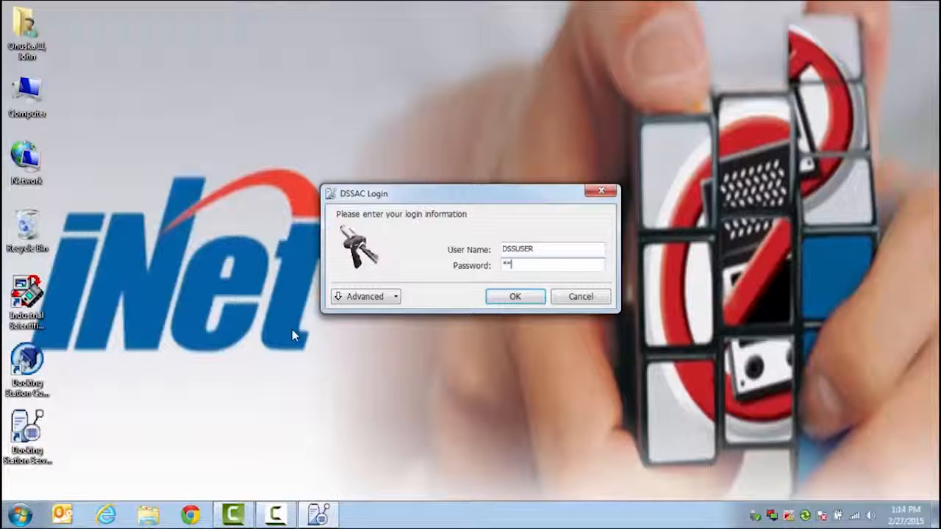
pyautogui.write('*****')
pyautogui.click(372, 298)
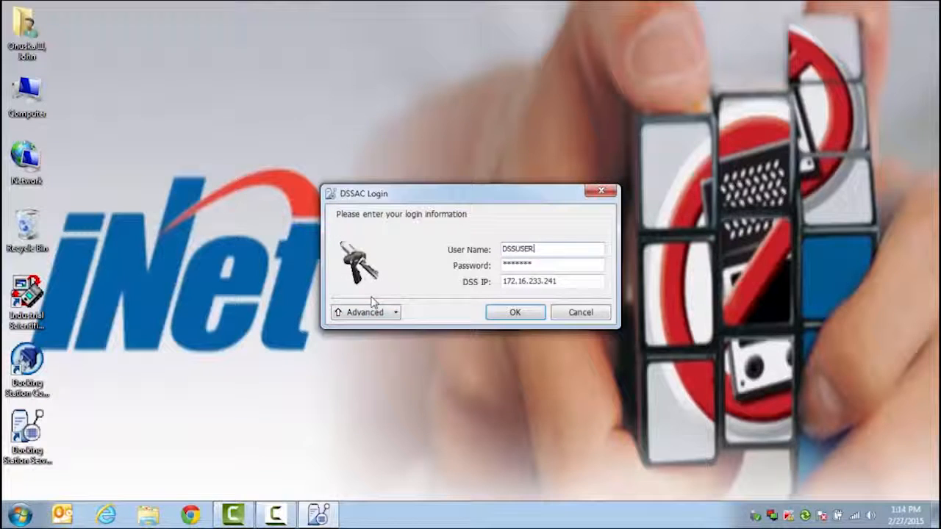
pyautogui.moveTo(560, 282); pyautogui.dragTo(445, 283)
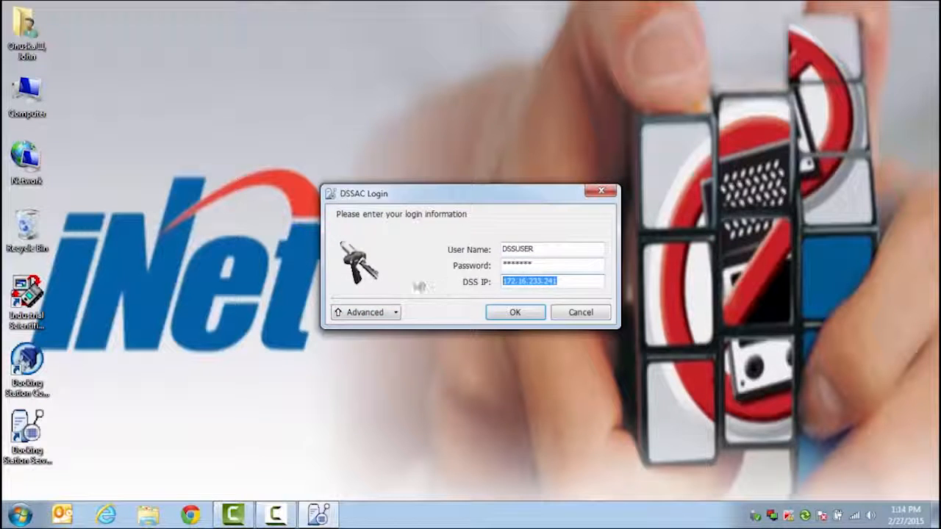
pyautogui.write('172.16.208.118')
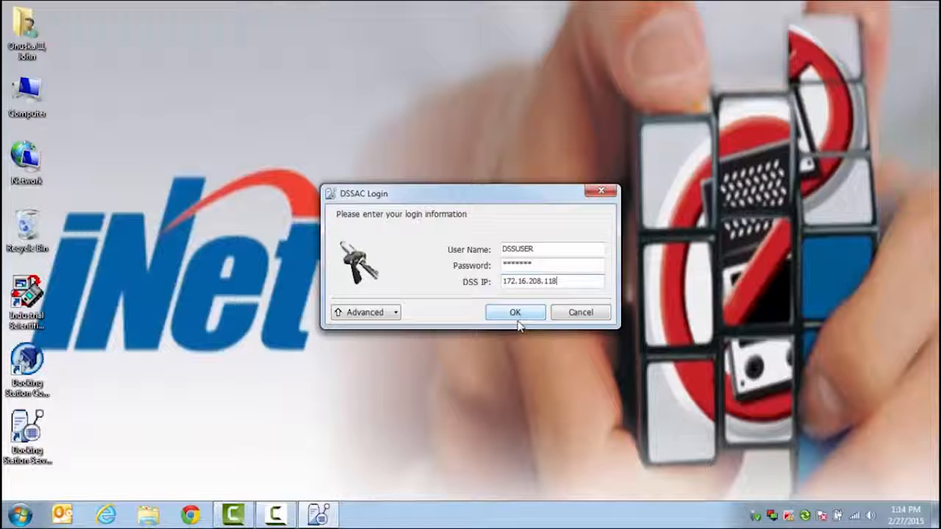
pyautogui.click(516, 324)
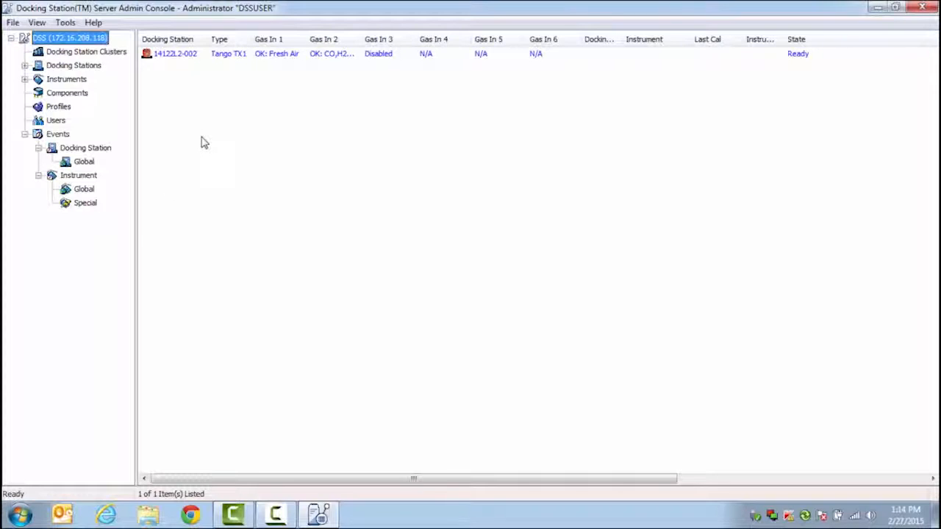
# List the docking stations, then show the Global instrument event schedules
pyautogui.click(73, 69)
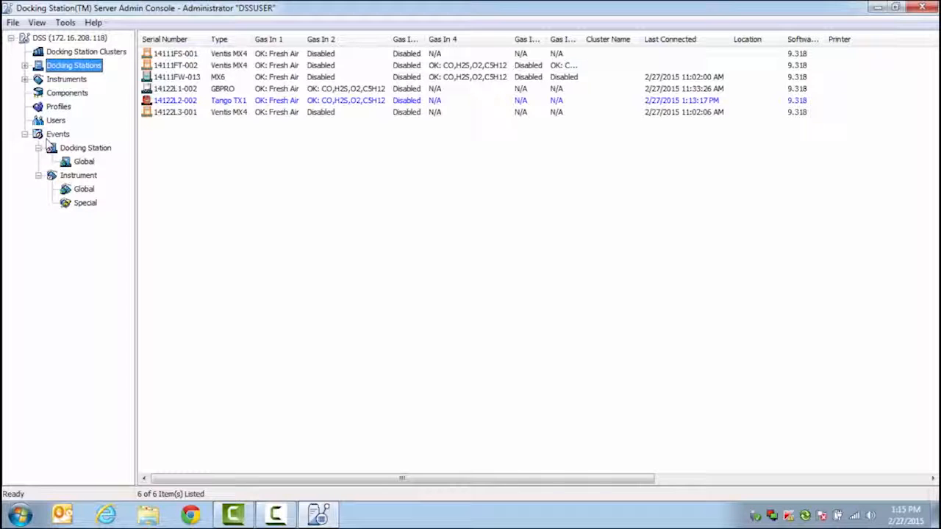
pyautogui.click(71, 192)
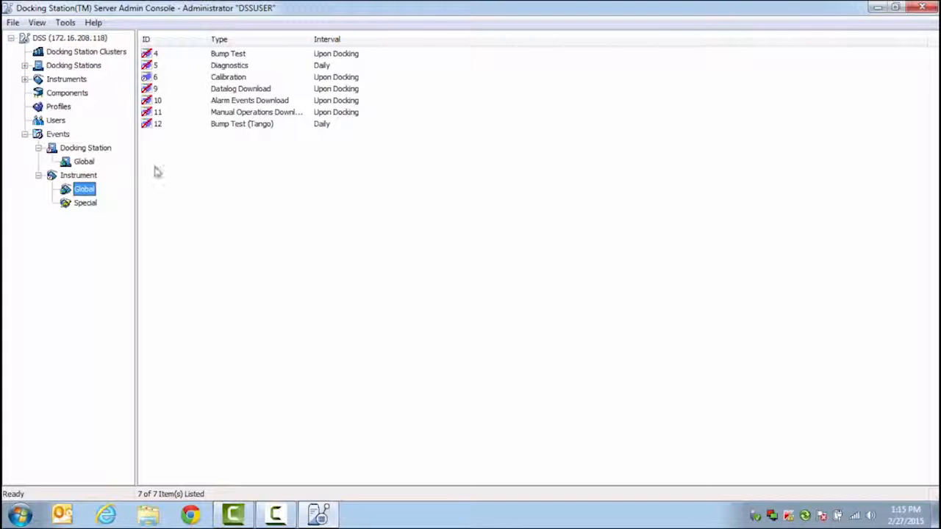
# Open the Calibration event and review its Upon Docking interval choices
pyautogui.doubleClick(220, 78)
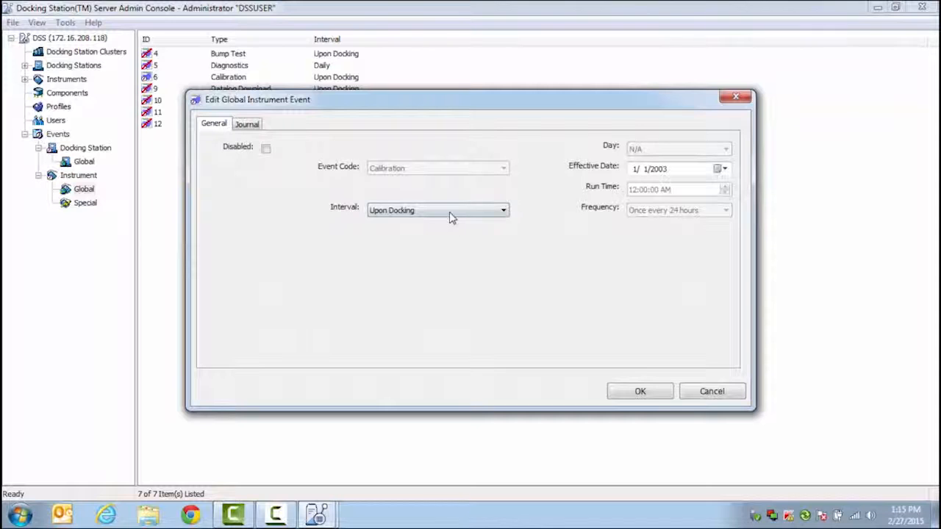
pyautogui.click(453, 213)
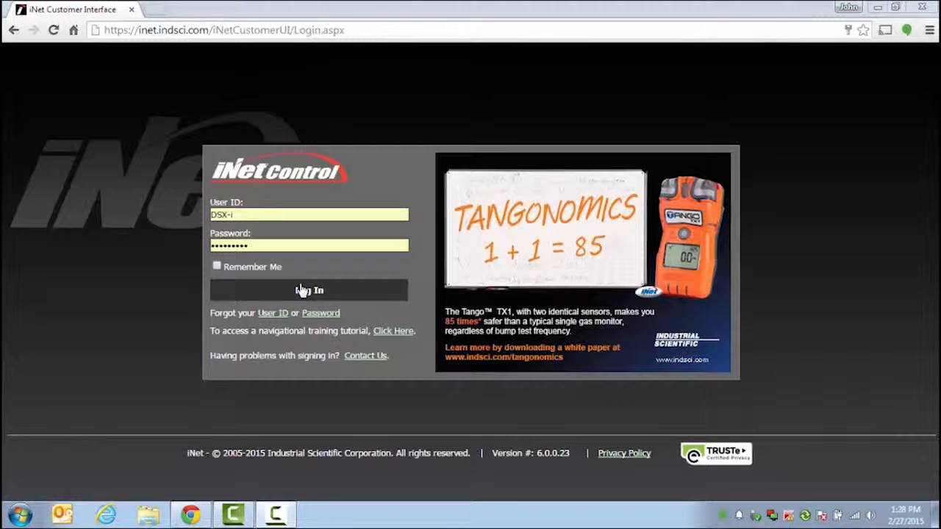
# Log in to iNet Control and open the Equipment list
pyautogui.click(302, 290)
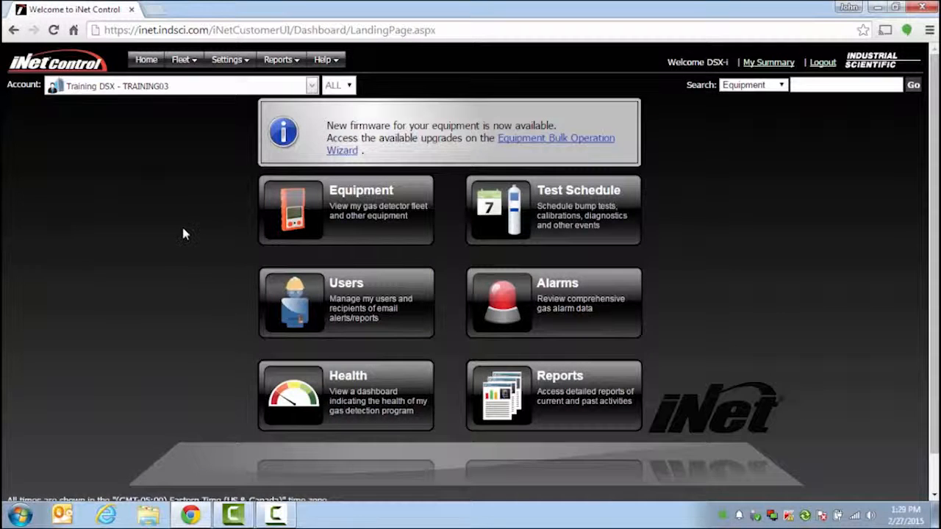
pyautogui.click(373, 241)
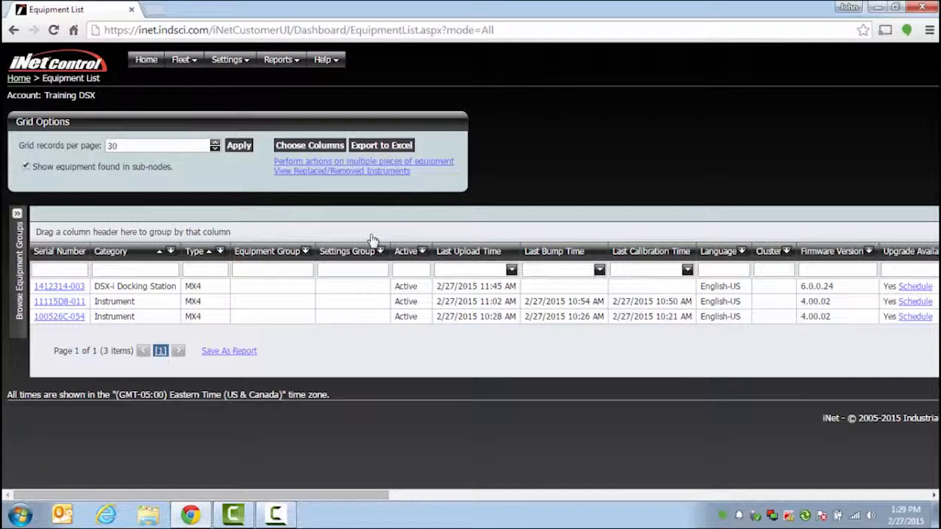
pyautogui.click(73, 289)
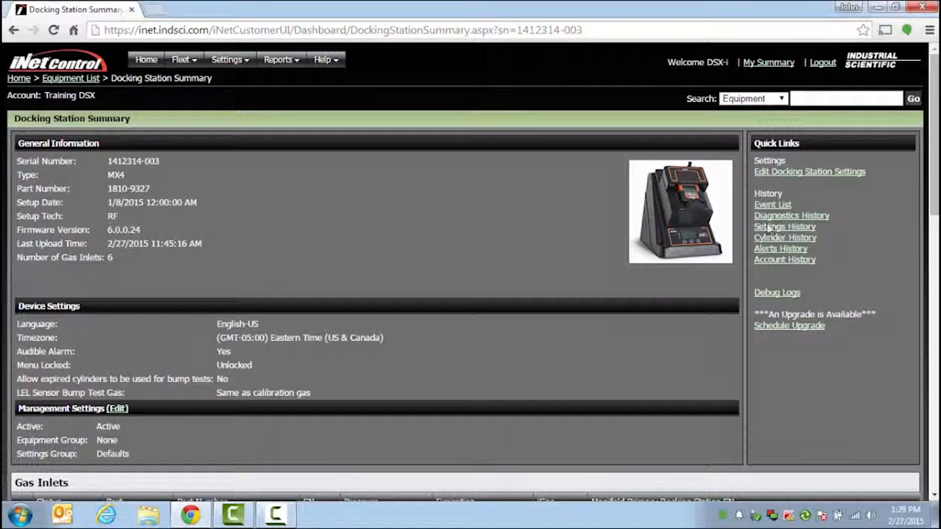
pyautogui.moveTo(932, 177); pyautogui.dragTo(872, 141)
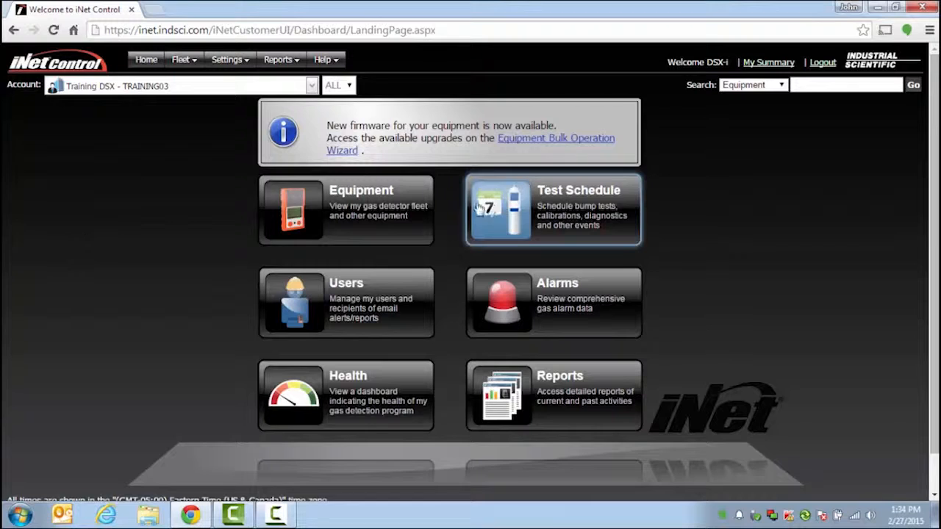
# Save the global Bump Test schedule as daily at 2:00 AM from the Test Schedule list
pyautogui.click(579, 209)
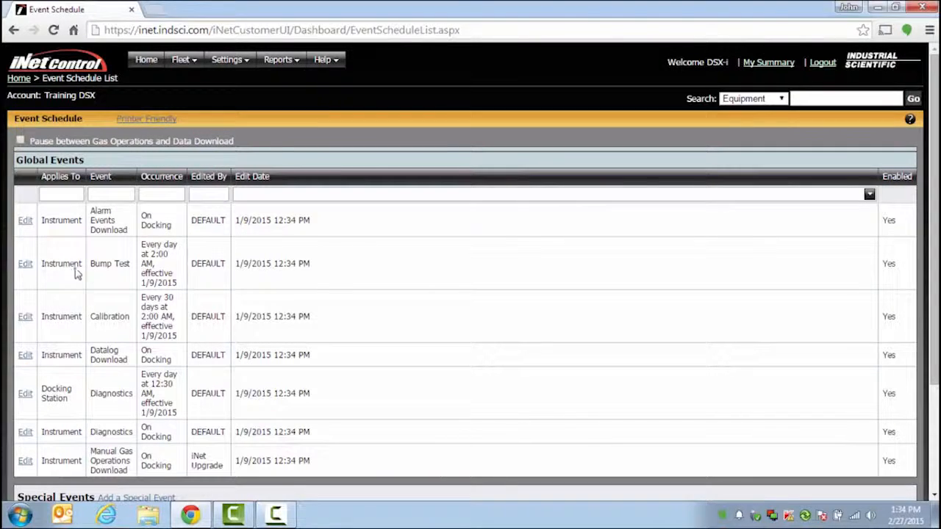
pyautogui.click(25, 269)
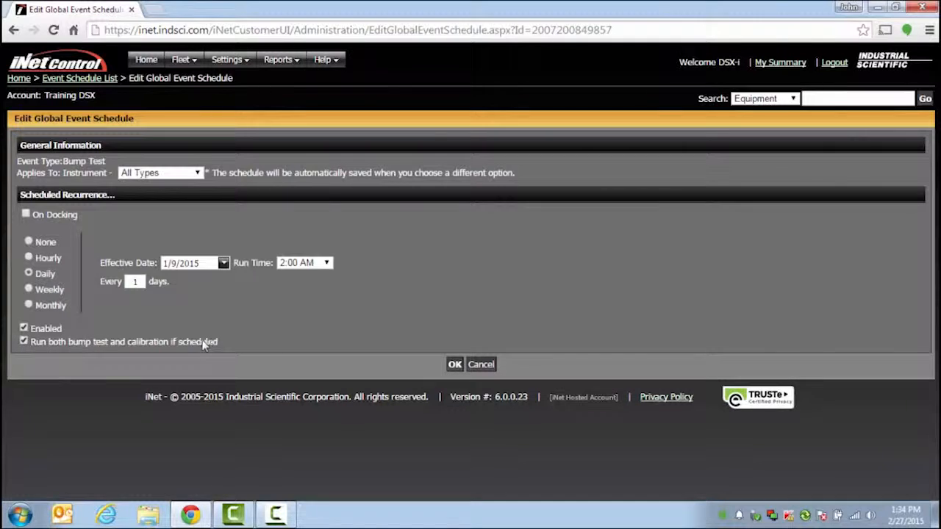
pyautogui.click(454, 365)
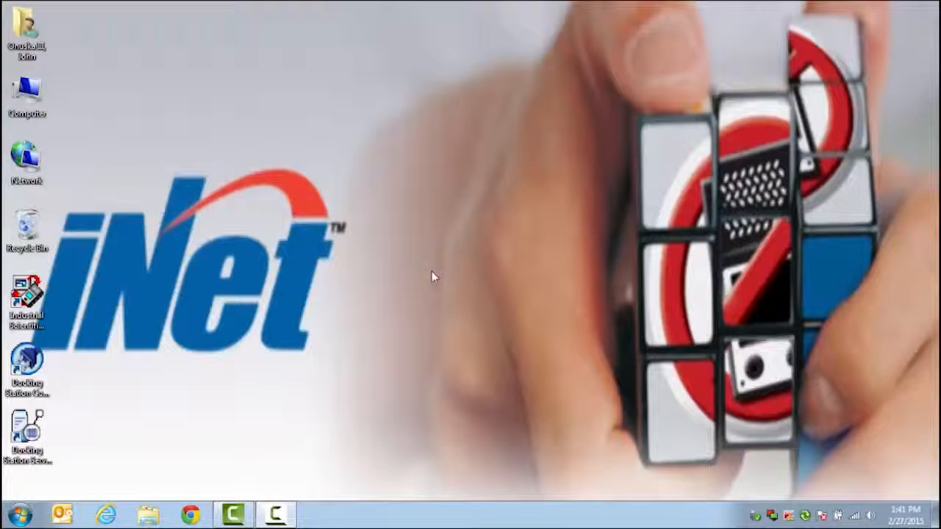
pyautogui.click(189, 517)
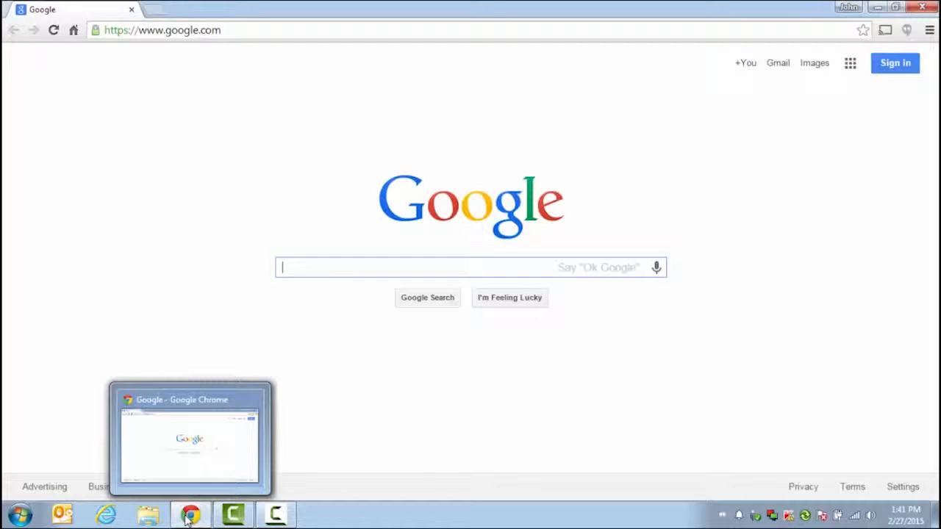
pyautogui.click(176, 30)
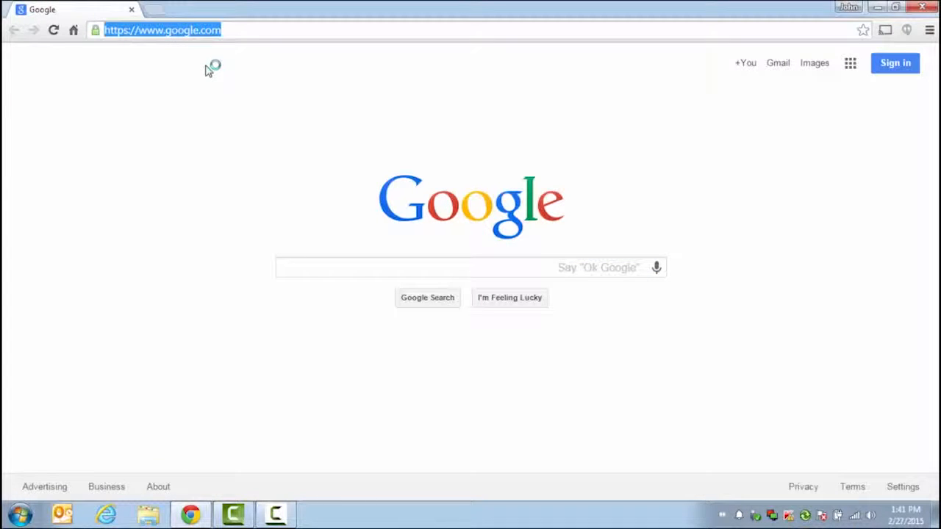
pyautogui.write('http')
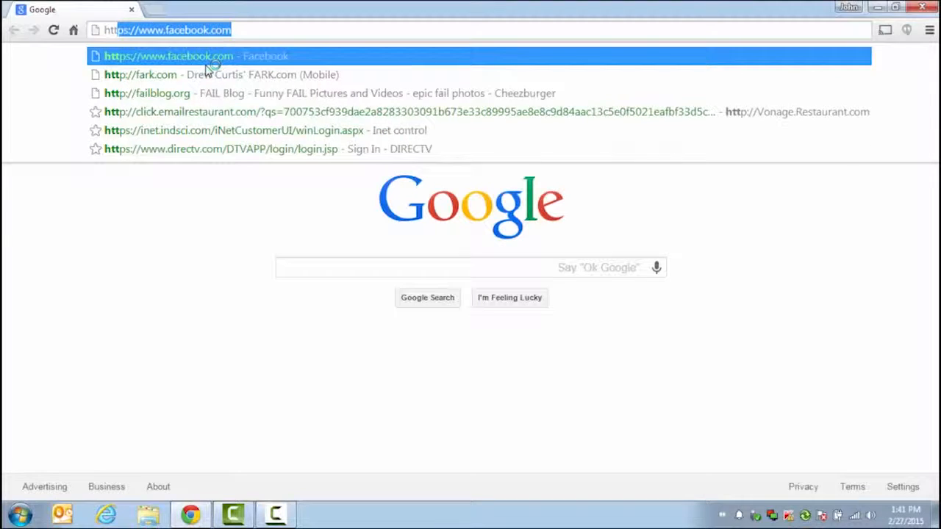
pyautogui.write('s:')
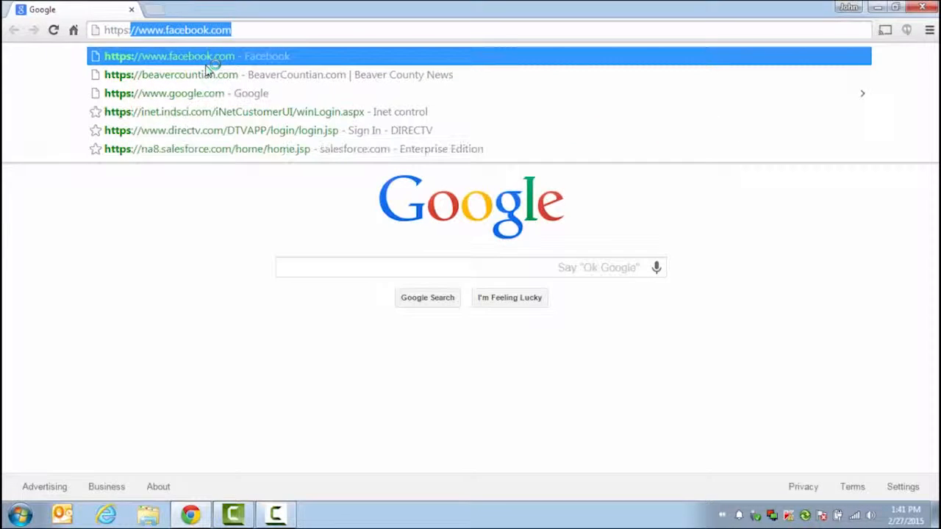
pyautogui.write('//')
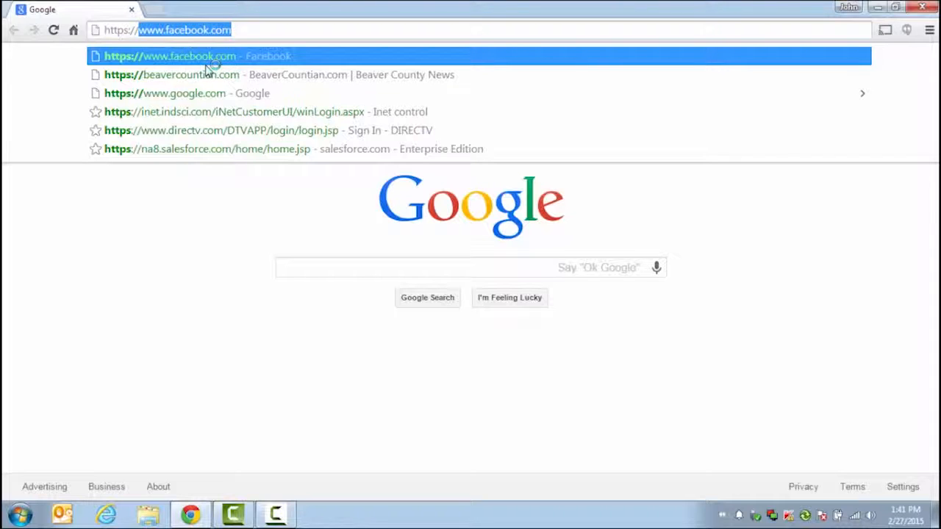
pyautogui.write('1')
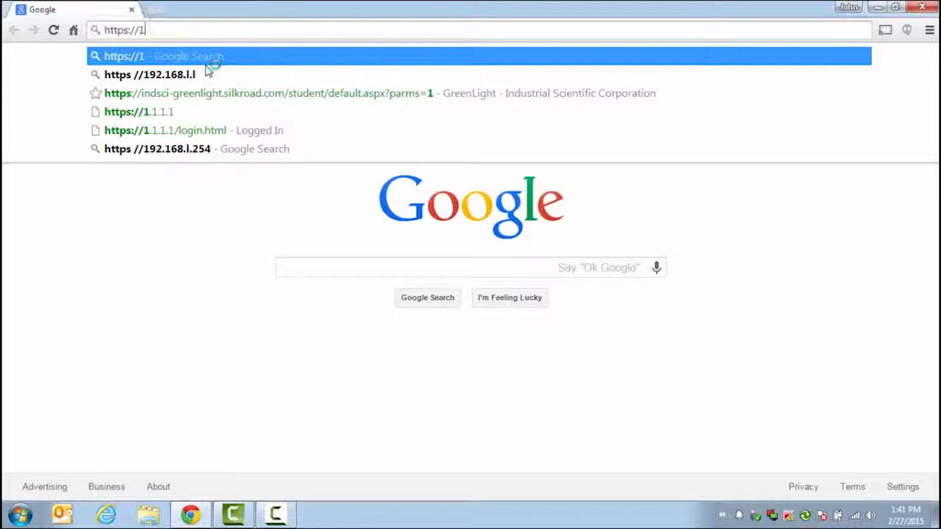
pyautogui.write('7')
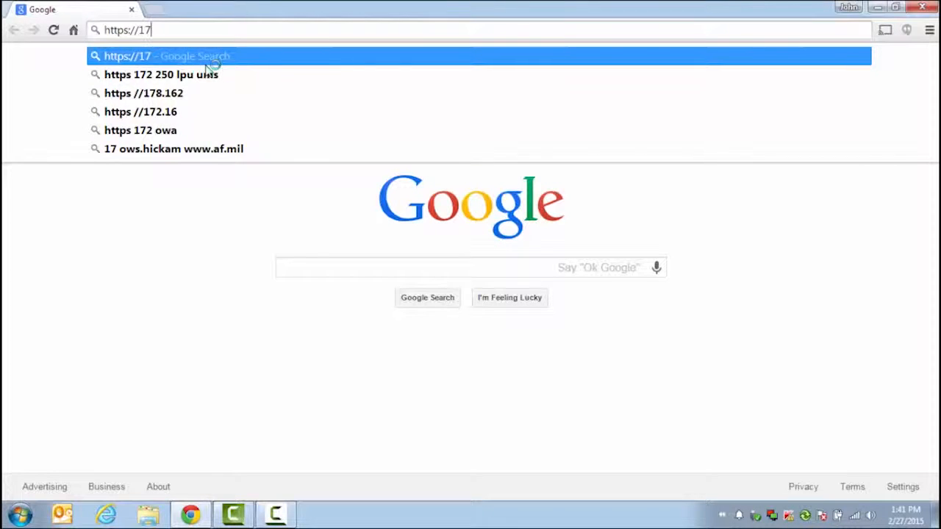
pyautogui.write('2.')
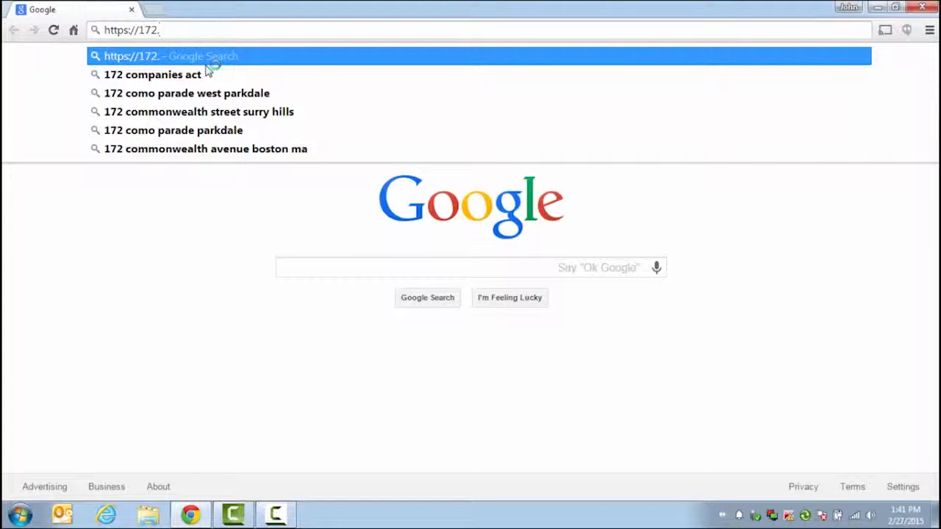
pyautogui.write('16.')
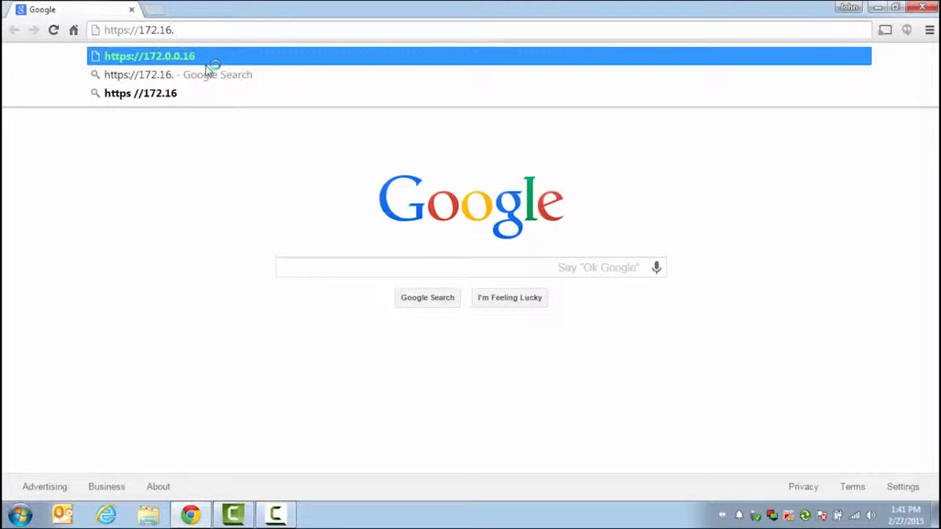
pyautogui.write('208.88')
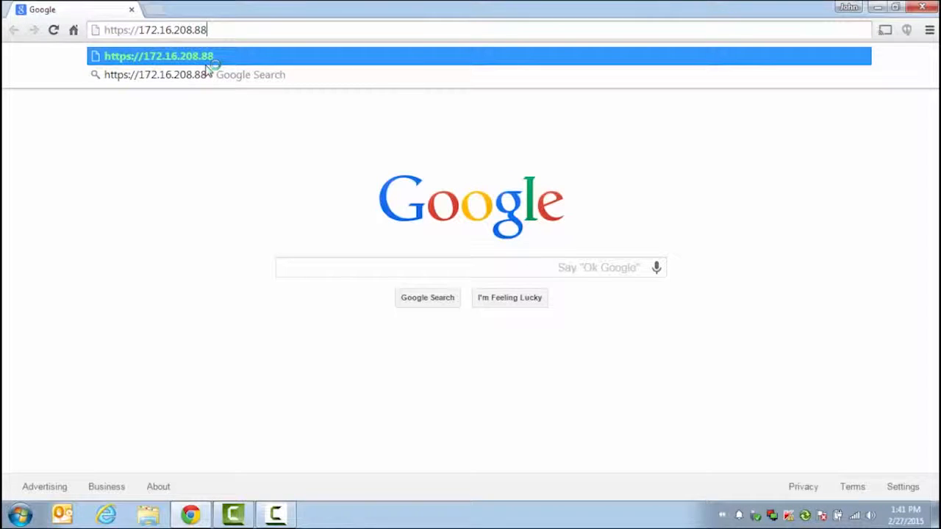
pyautogui.press('Return')
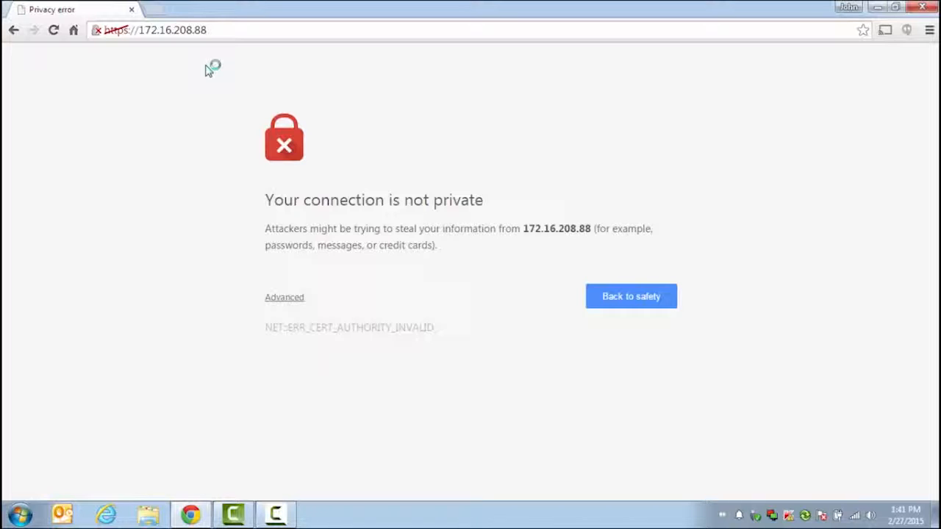
# Bypass the certificate warning and sign in to DSX Configurator with its user name and password
pyautogui.click(284, 298)
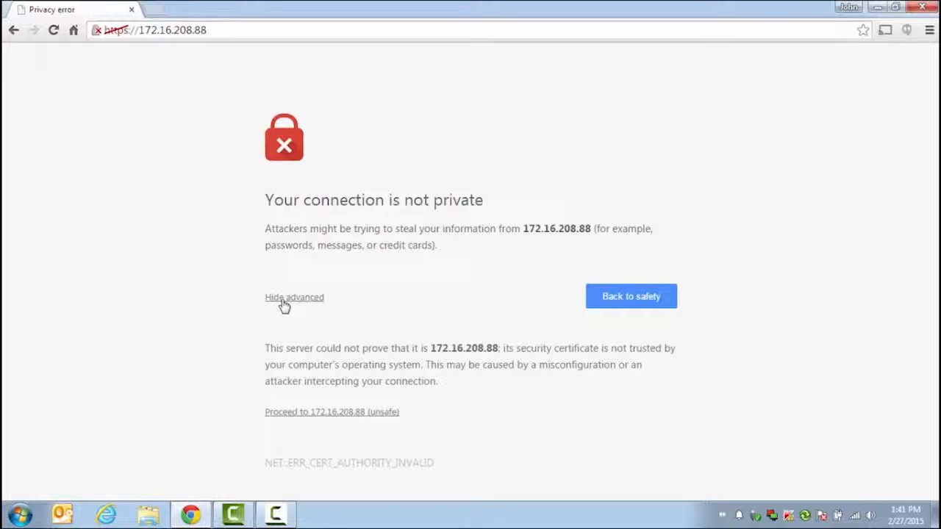
pyautogui.click(292, 413)
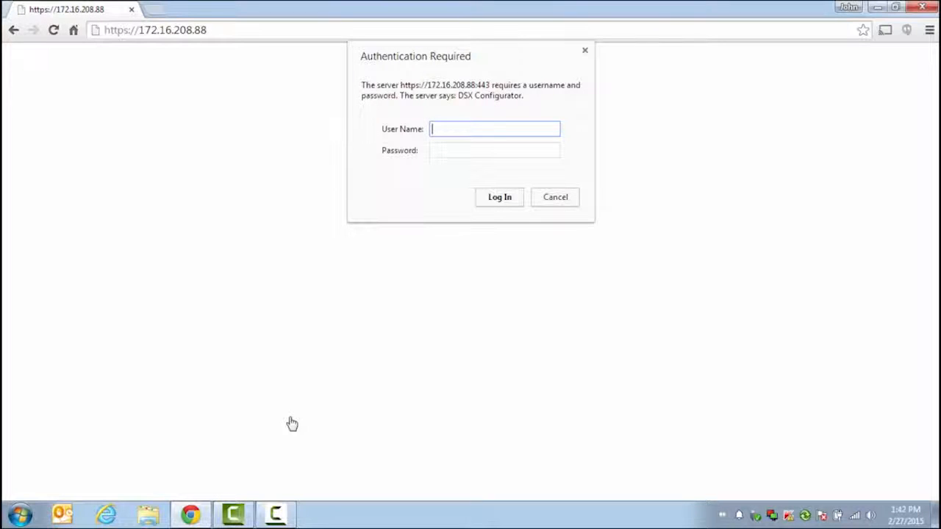
pyautogui.write('DSX')
pyautogui.press('Tab')
pyautogui.write('dsx')
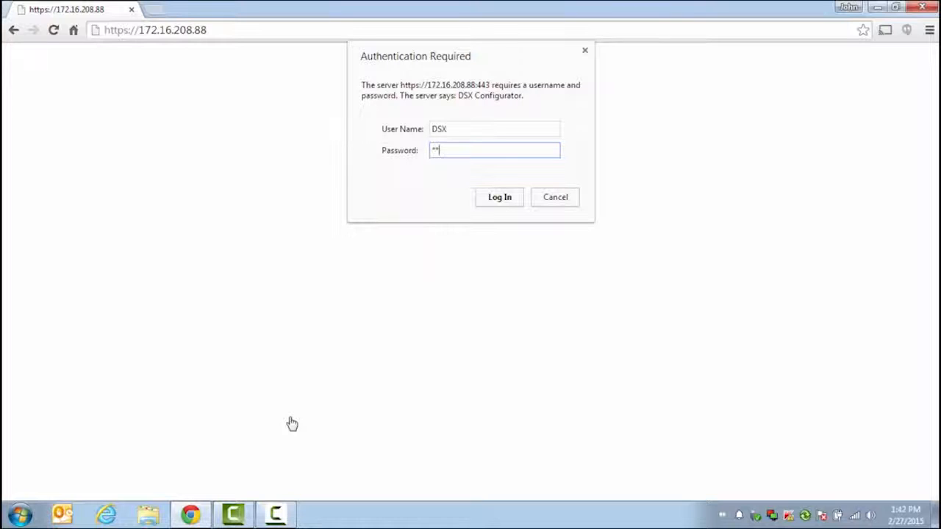
pyautogui.press('Return')
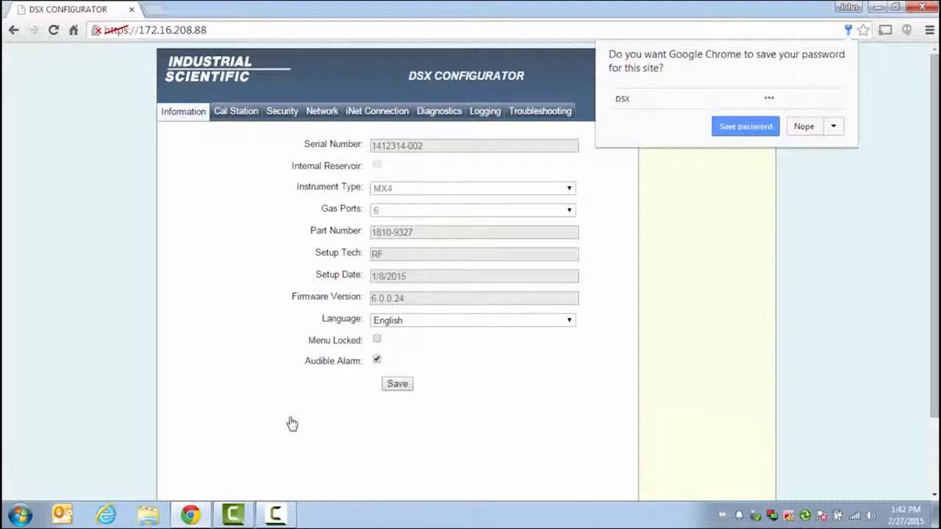
# Let Chrome save the DSX Configurator login credentials
pyautogui.click(751, 131)
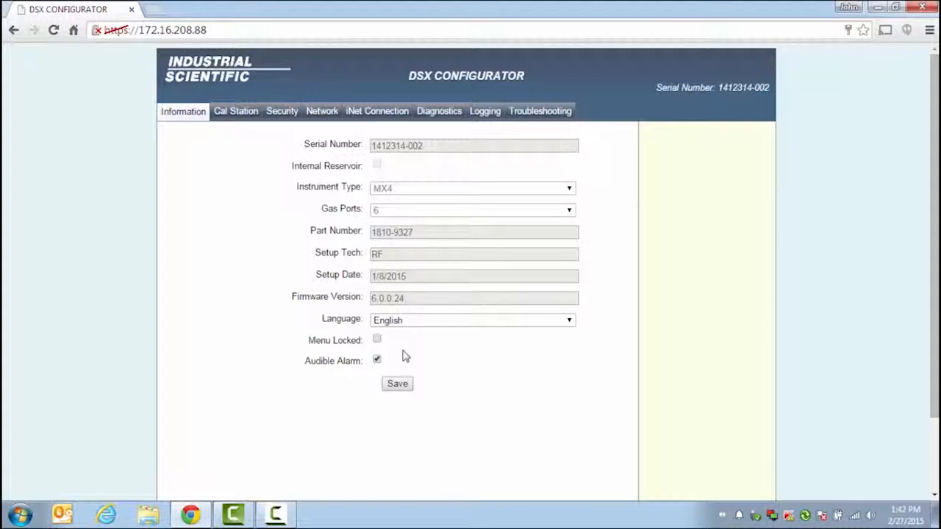
# On the Cal Station page, change scheduling from Calibrate Upon Docking to None and save
pyautogui.click(242, 116)
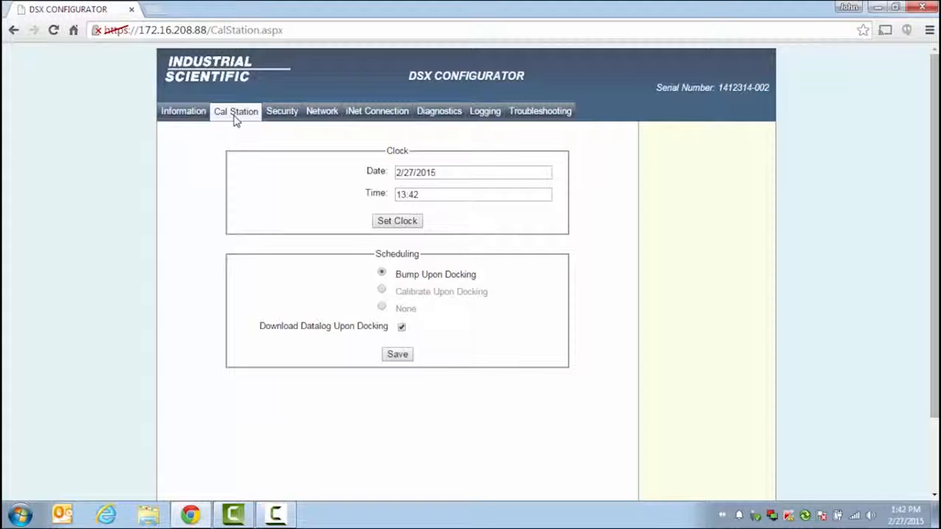
pyautogui.click(383, 290)
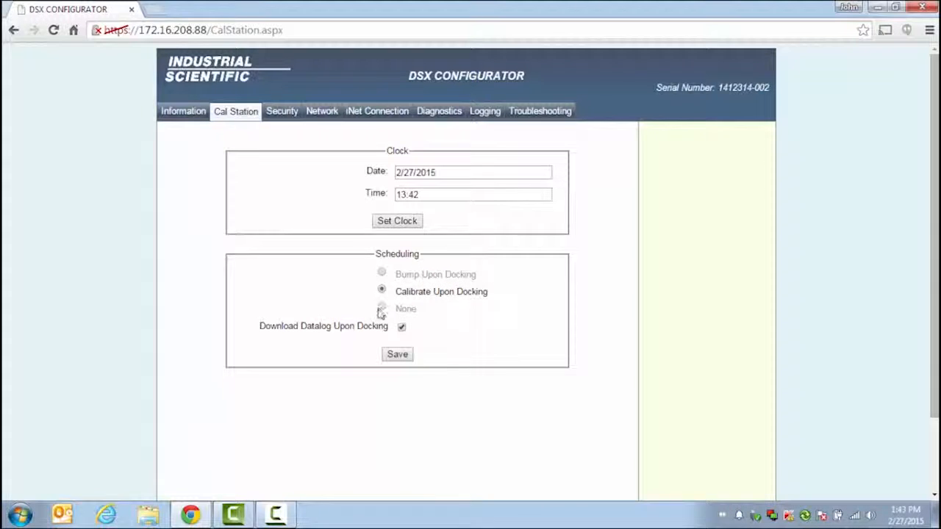
pyautogui.click(382, 307)
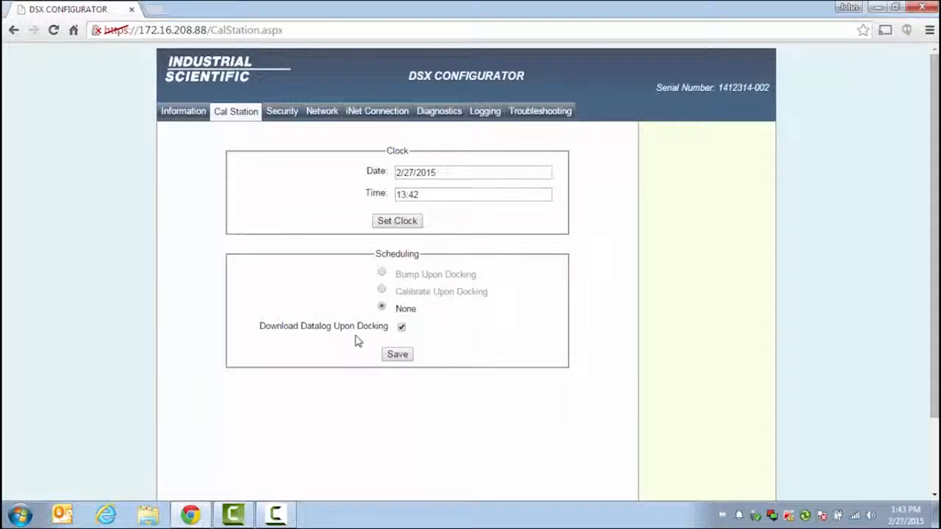
pyautogui.click(392, 358)
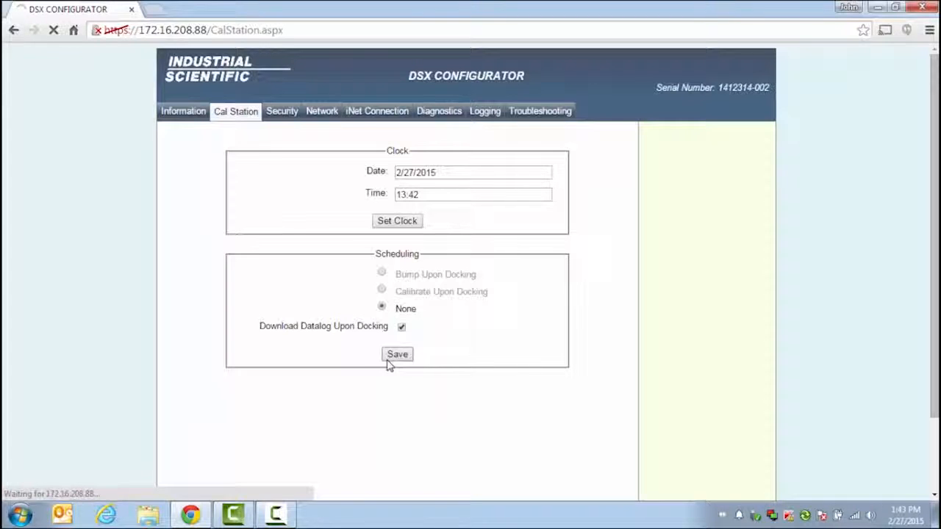